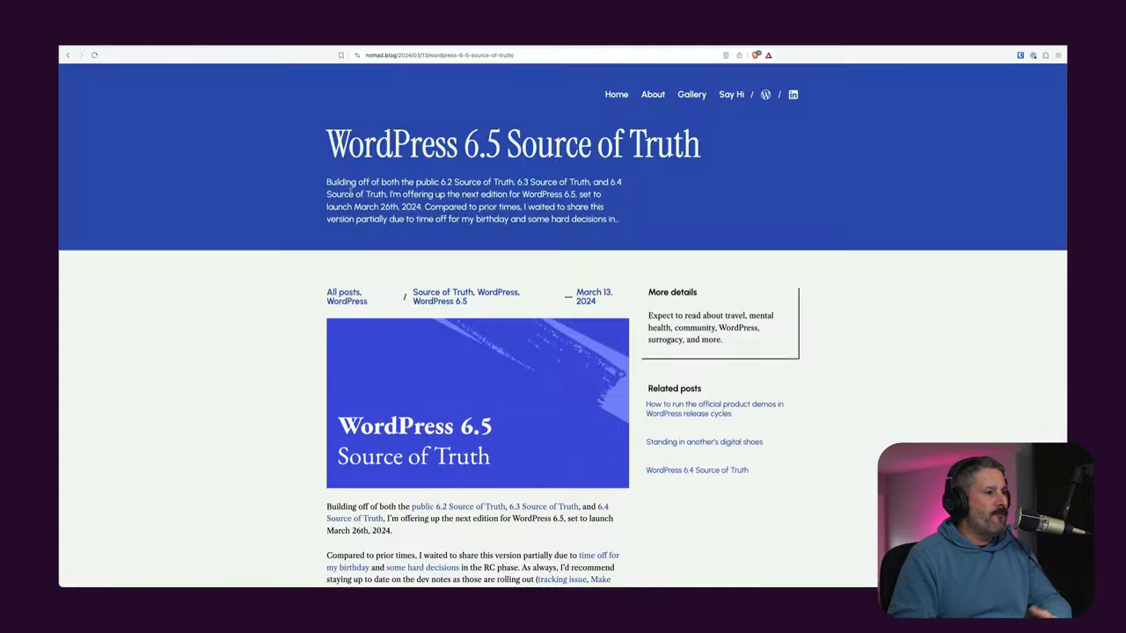
- Scroll the Source of Truth post past the intro to the Priority Items for 6.5 list
scroll(352, 195, "down", 10)
scroll(352, 197, "down", 8)
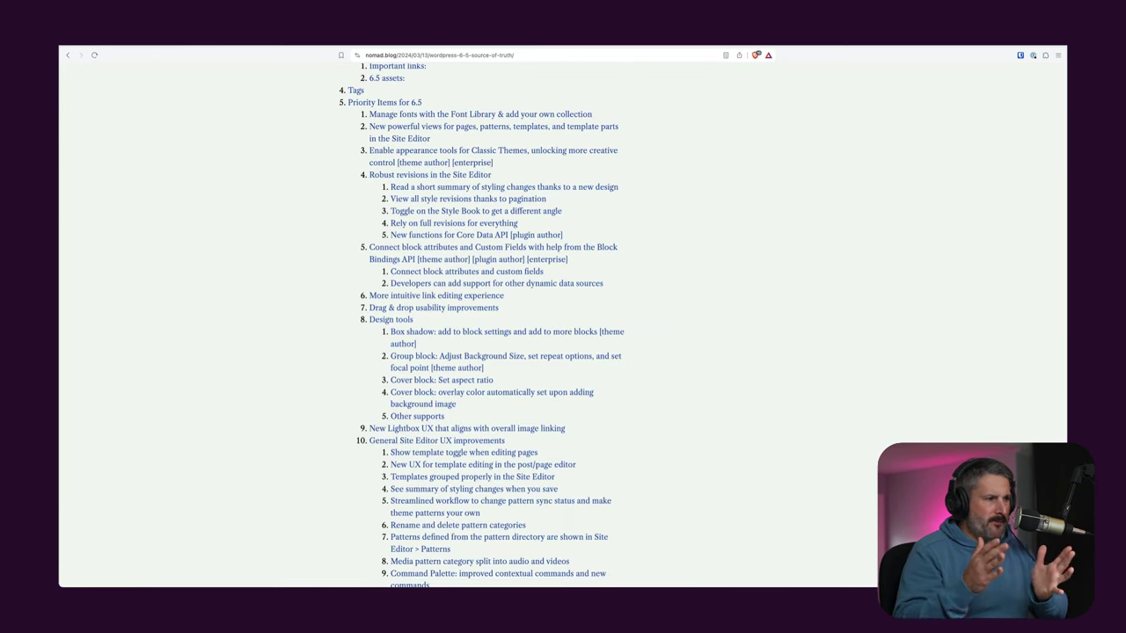
- Skim the table of contents, then move to the Site Editor with its Styles panel
scroll(383, 282, "up", 5)
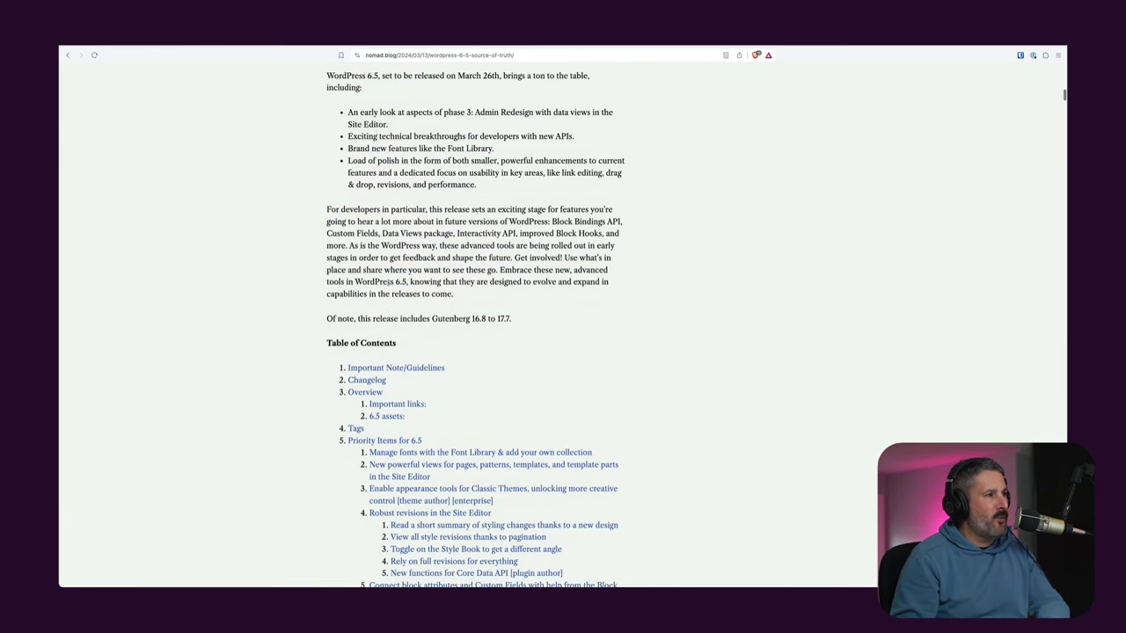
scroll(388, 282, "down", 3)
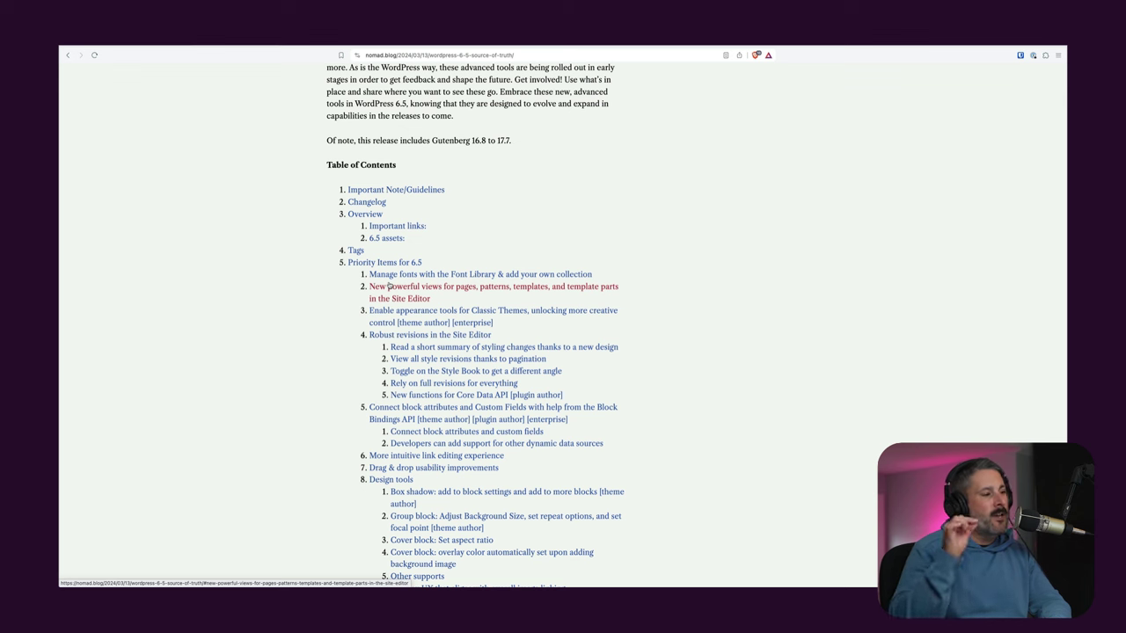
key("ctrl+Tab")
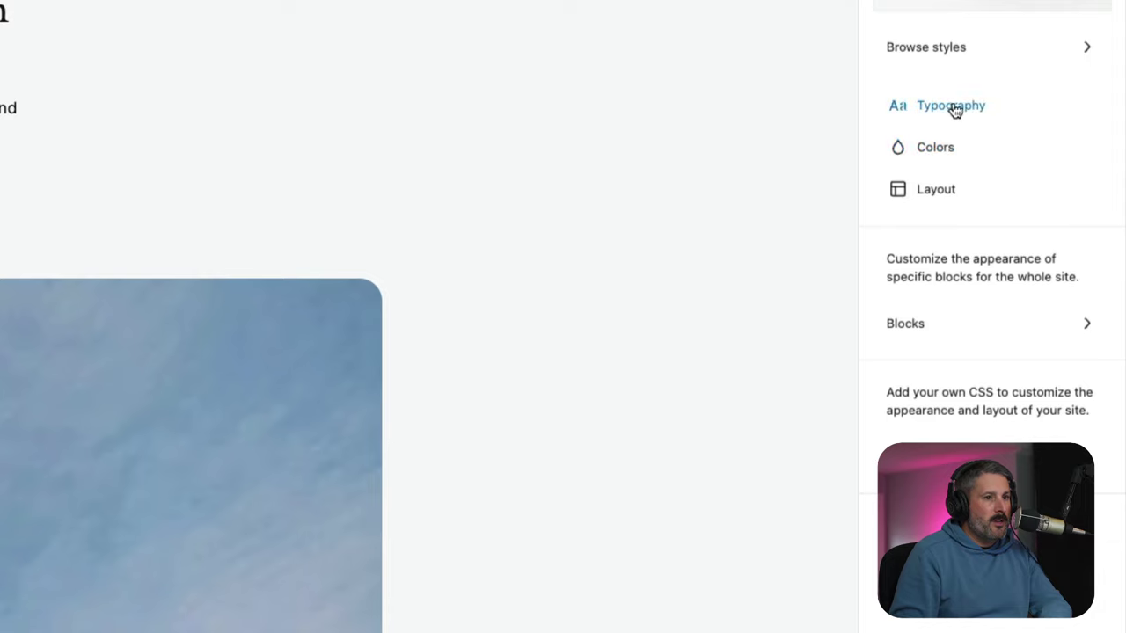
- Open Typography and its Font Library showing Advent Pro, Cardo, Inter and the system fonts
left_click(950, 109)
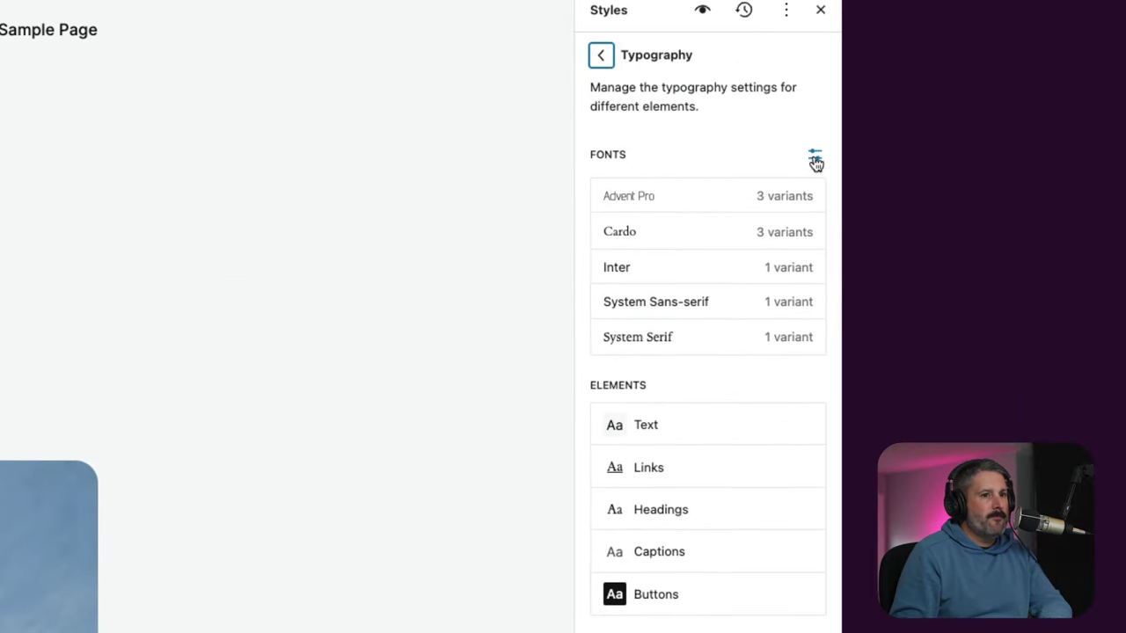
left_click(852, 131)
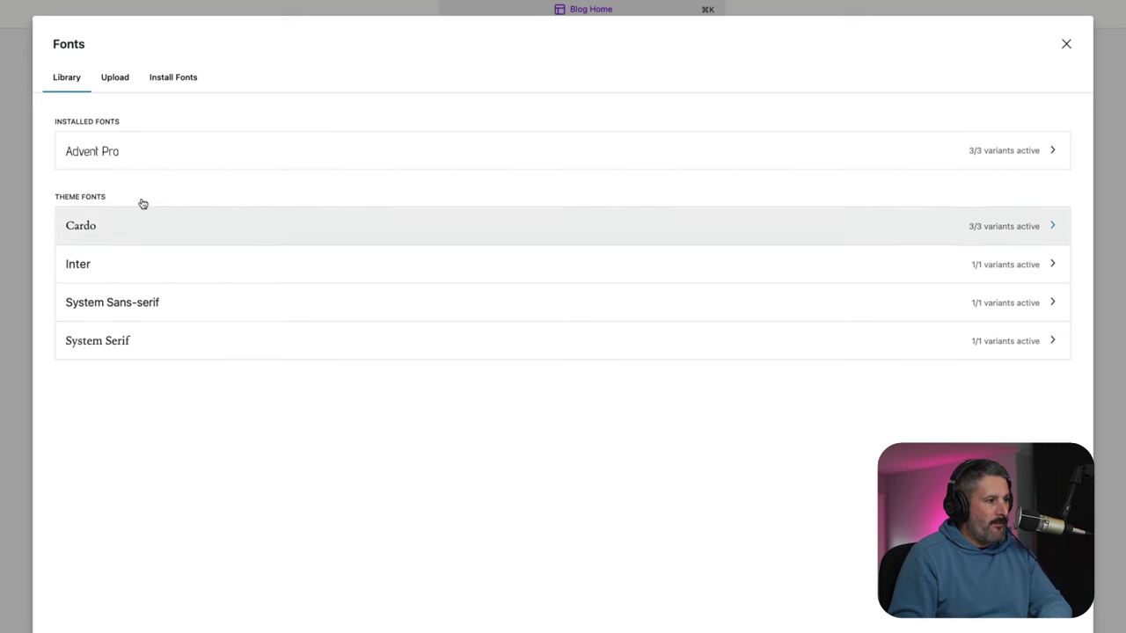
- Browse the Upload and Install Fonts tabs, preview Abhaya Libre's variants, then close the Fonts modal
left_click(116, 87)
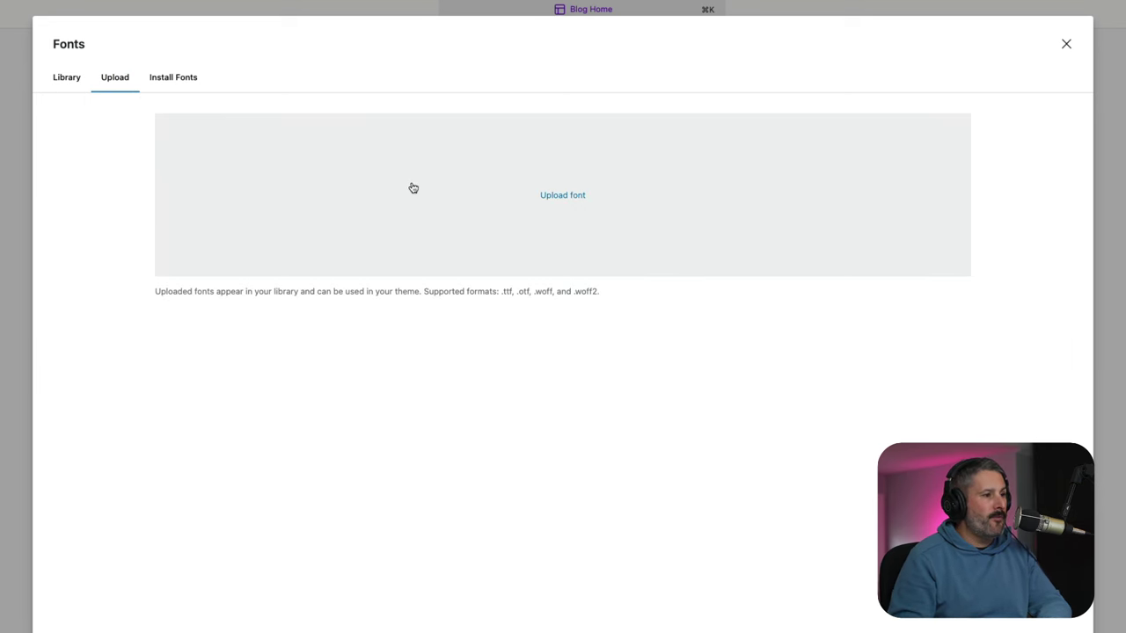
left_click(173, 78)
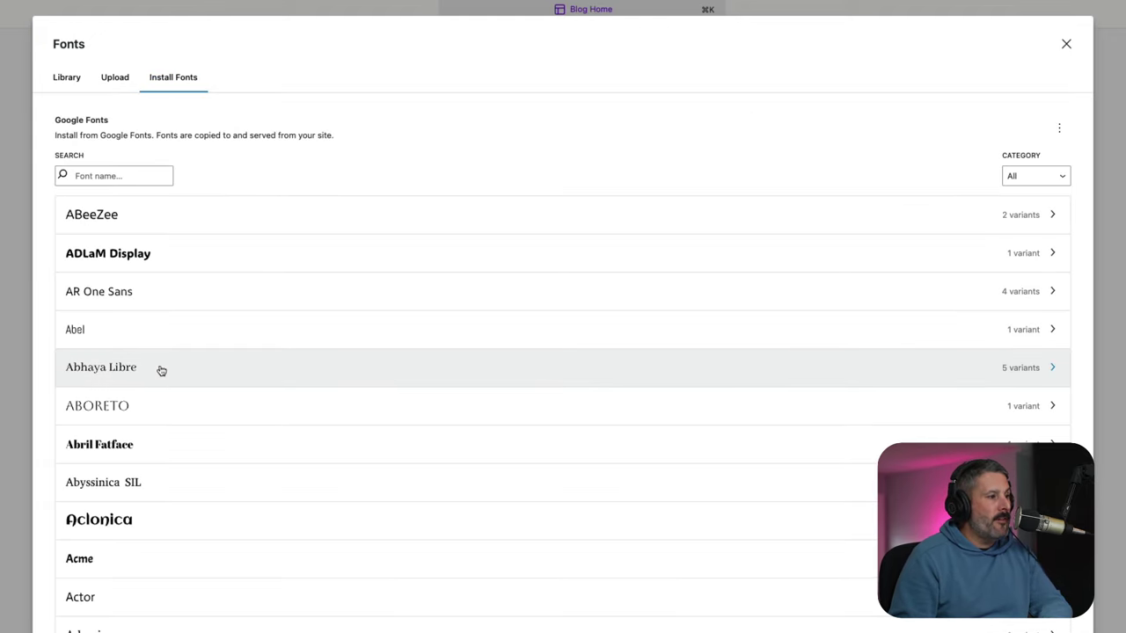
left_click(103, 375)
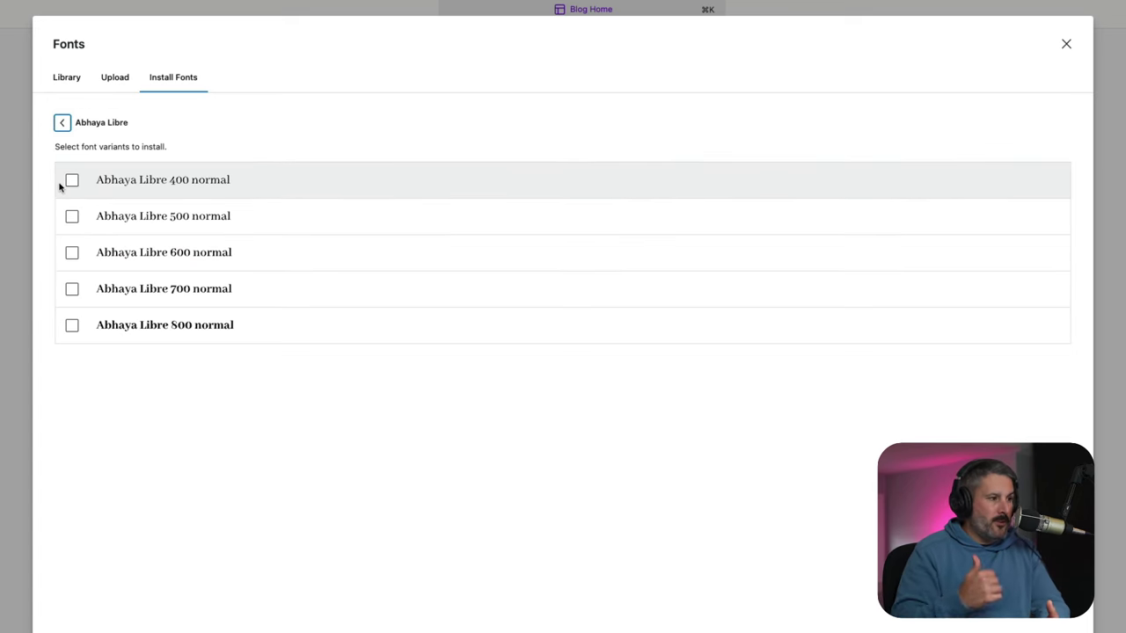
left_click(60, 124)
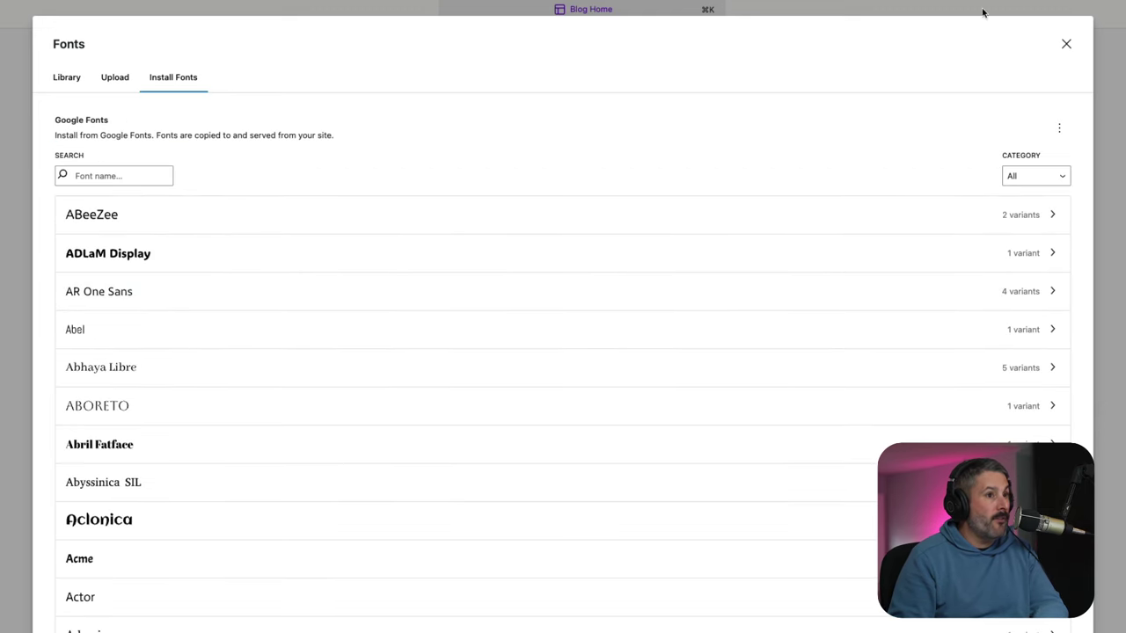
left_click(1072, 48)
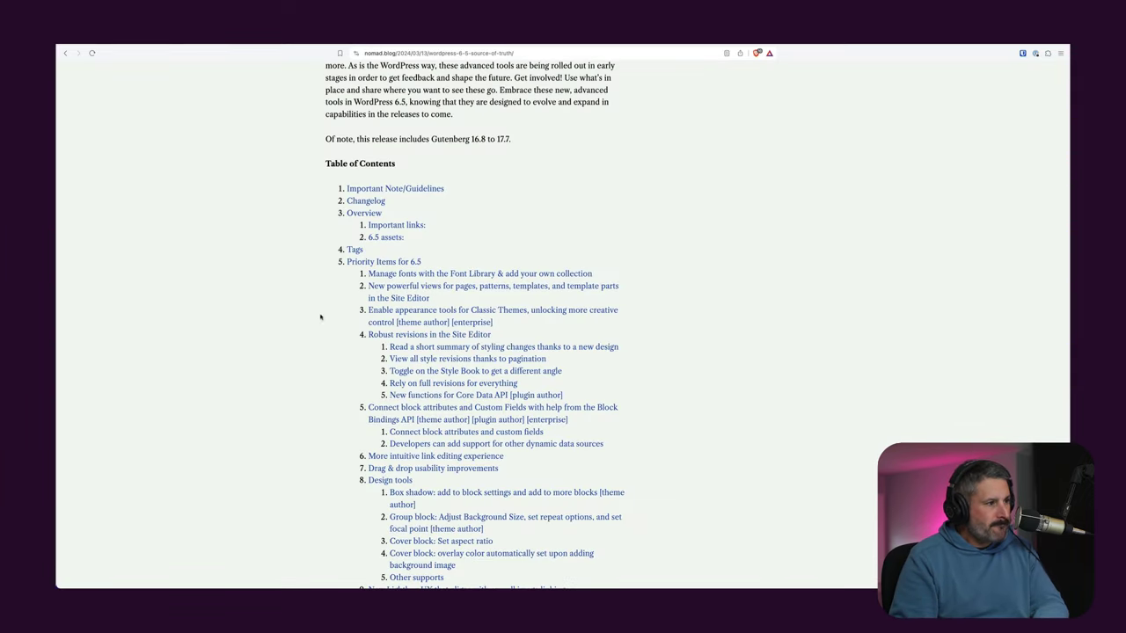
- Navigate the Design menu, glancing at Templates, to reach the All patterns page of 40 patterns
scroll(352, 299, "down", 1)
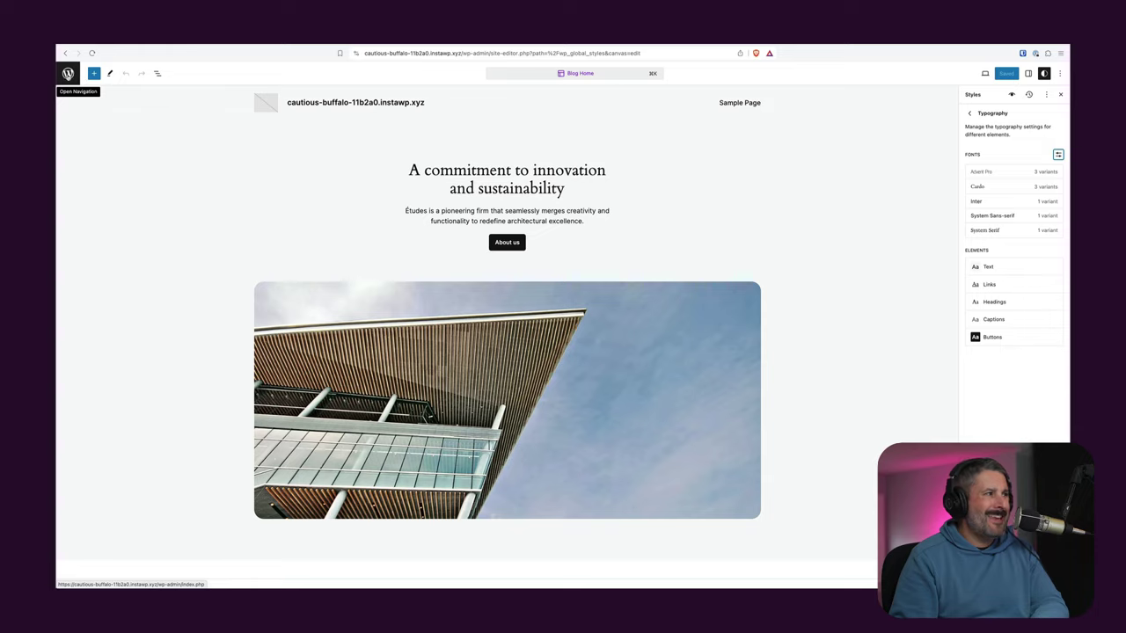
left_click(70, 74)
left_click(69, 111)
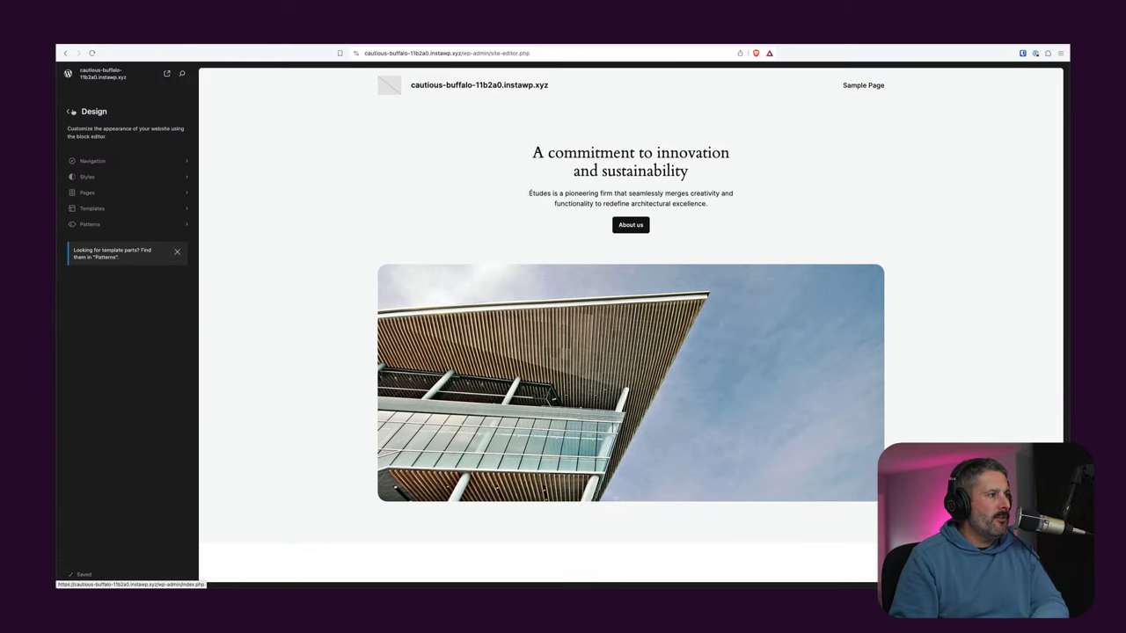
left_click(106, 212)
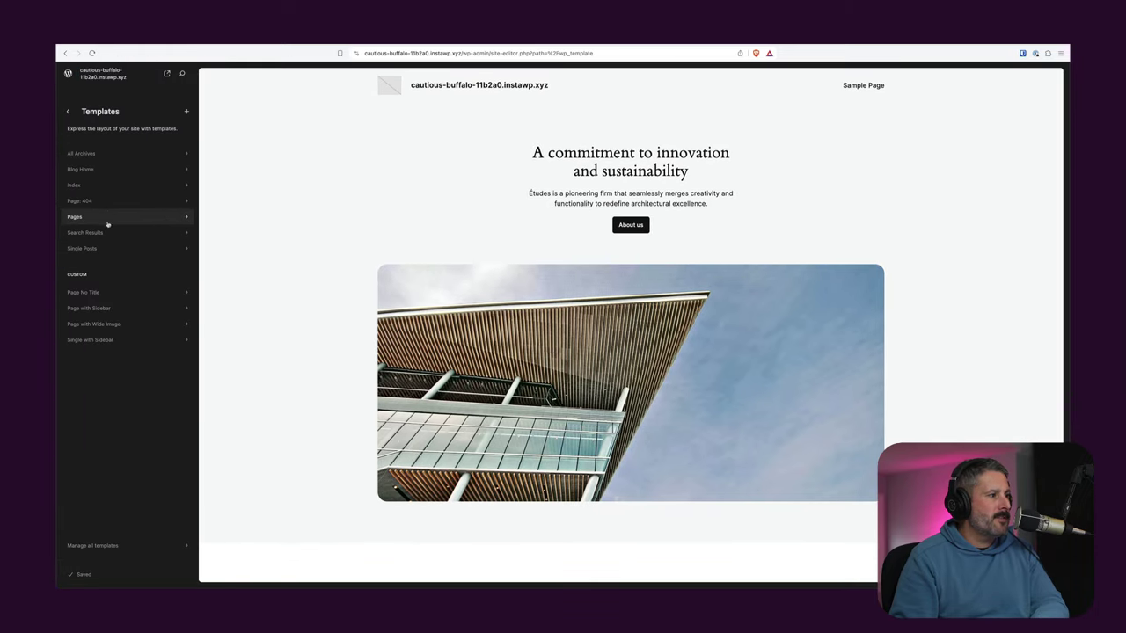
left_click(68, 112)
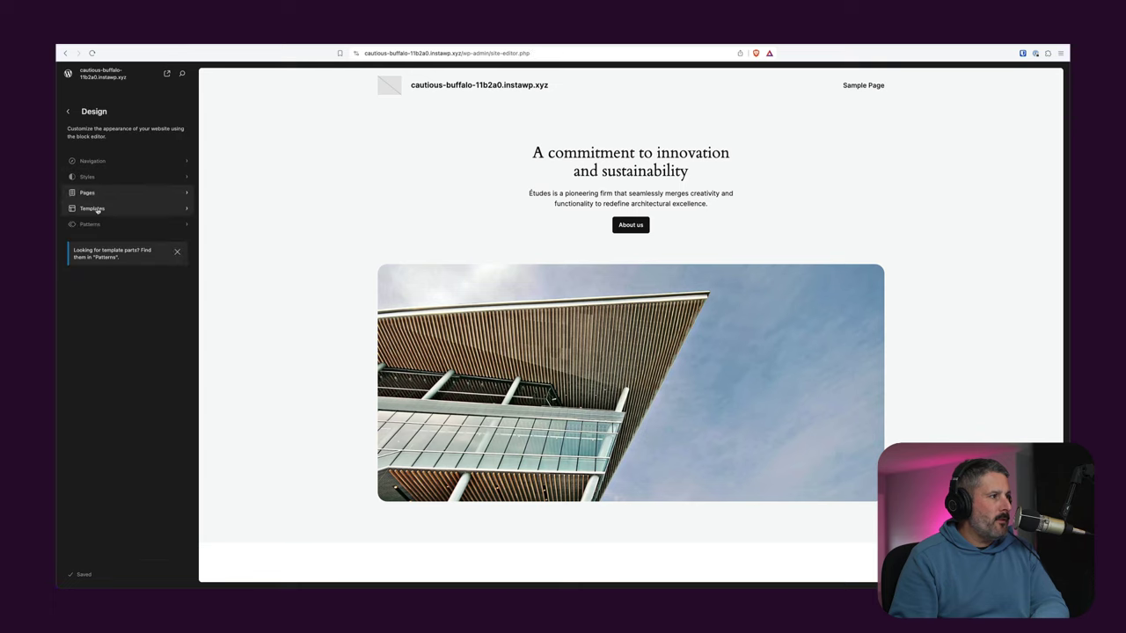
left_click(96, 223)
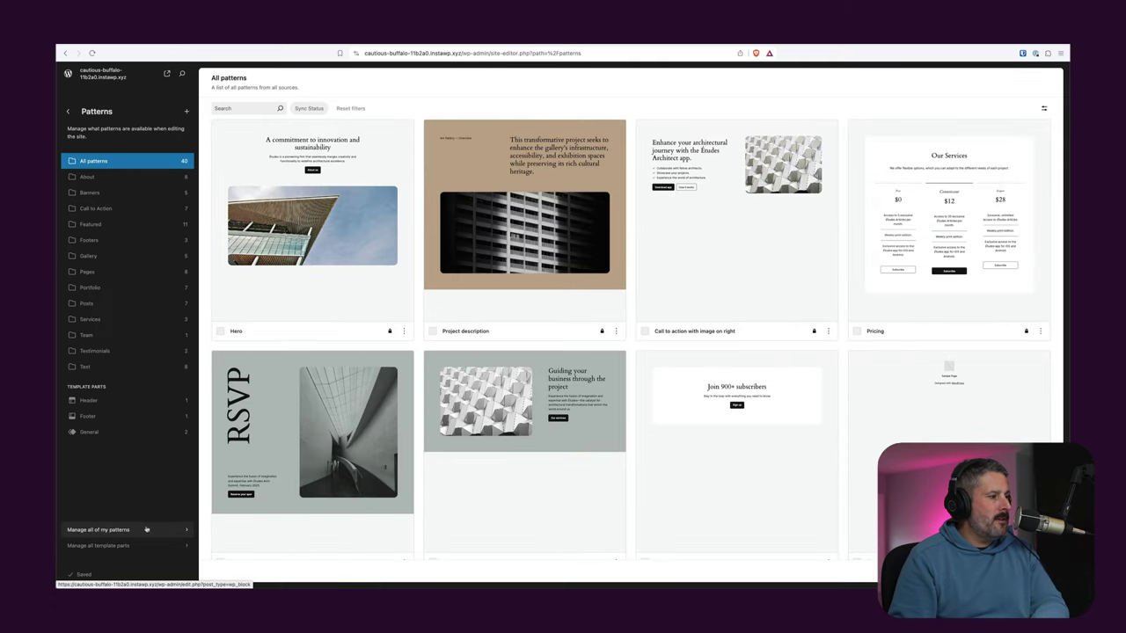
- Open the Template Parts list and add an Author filter without choosing a value
left_click(136, 547)
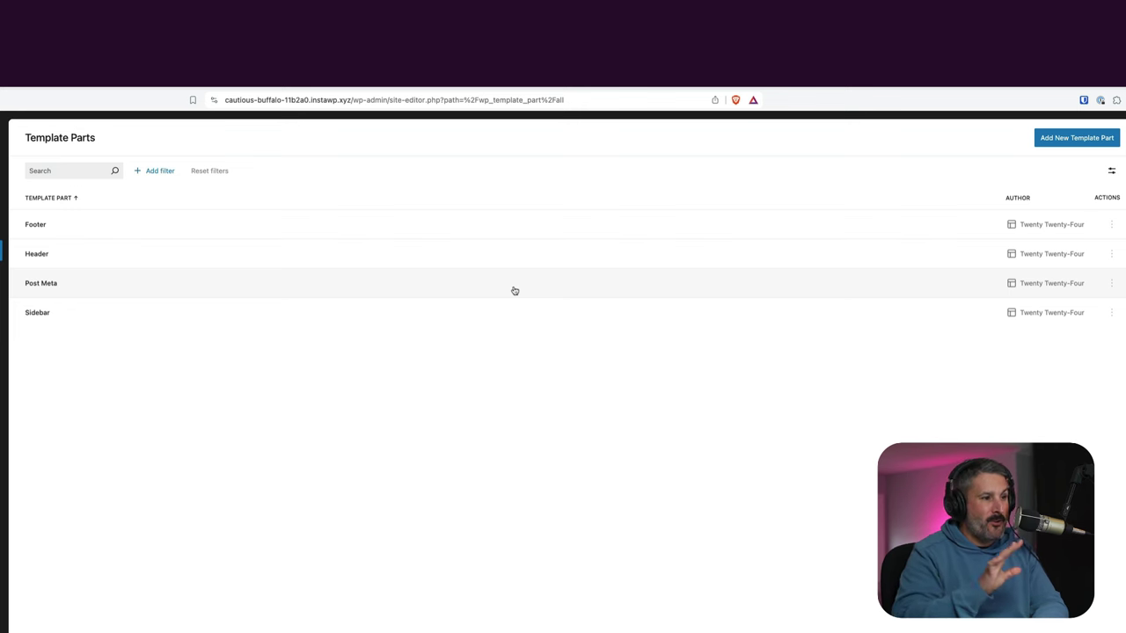
left_click(160, 174)
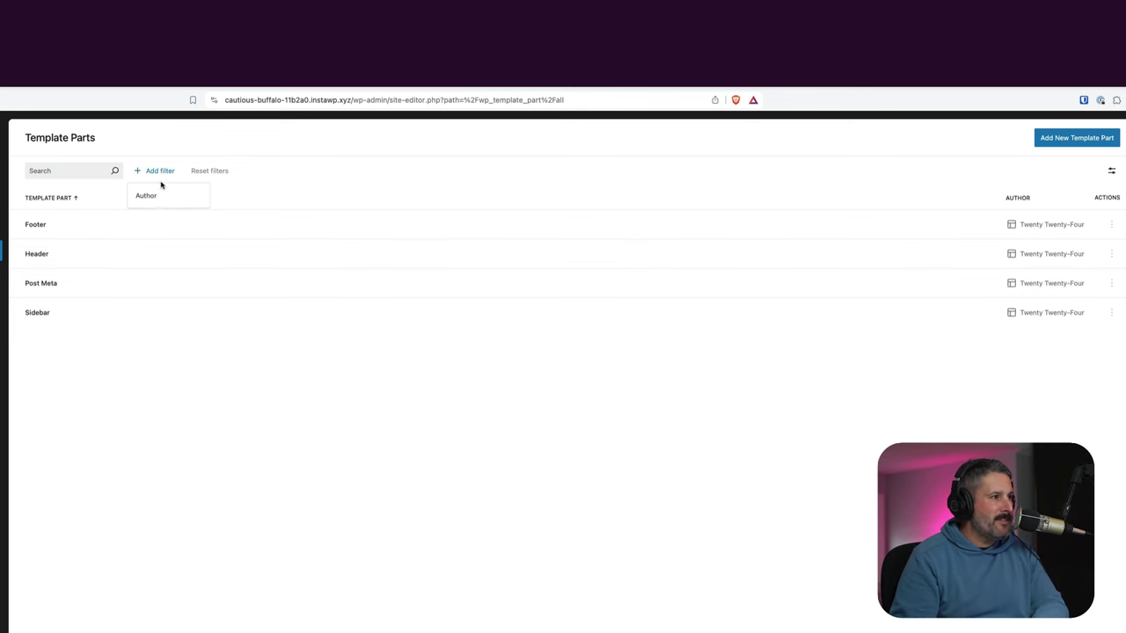
left_click(151, 195)
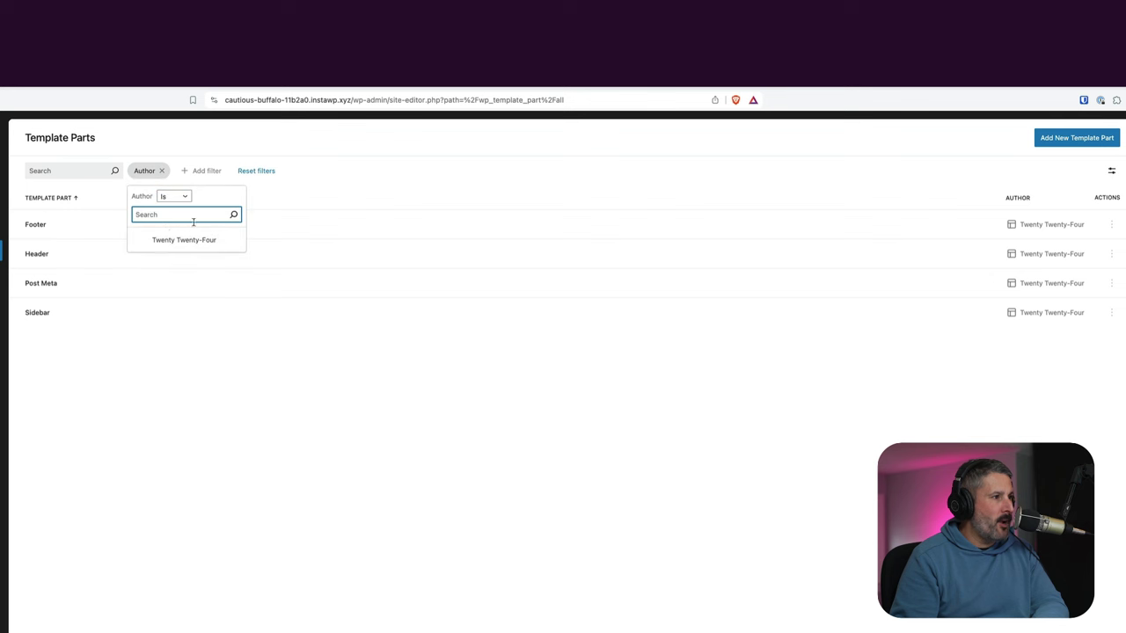
left_click(326, 196)
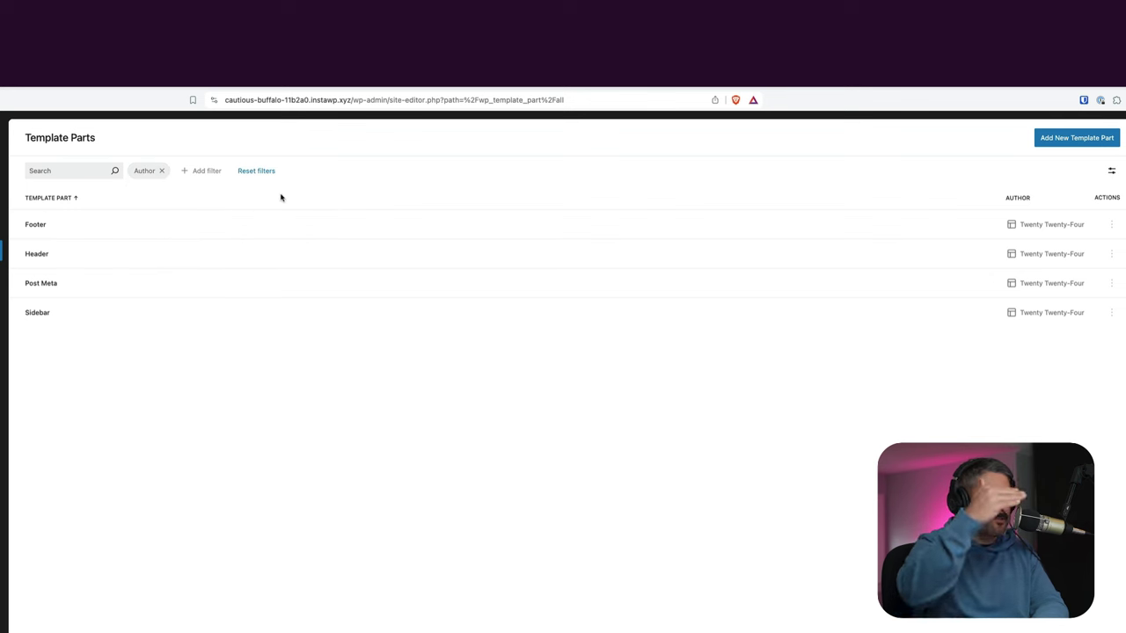
- Switch the template parts to a Grid layout sorted by Author
left_click(1112, 170)
mouse_move(1055, 195)
left_click(994, 216)
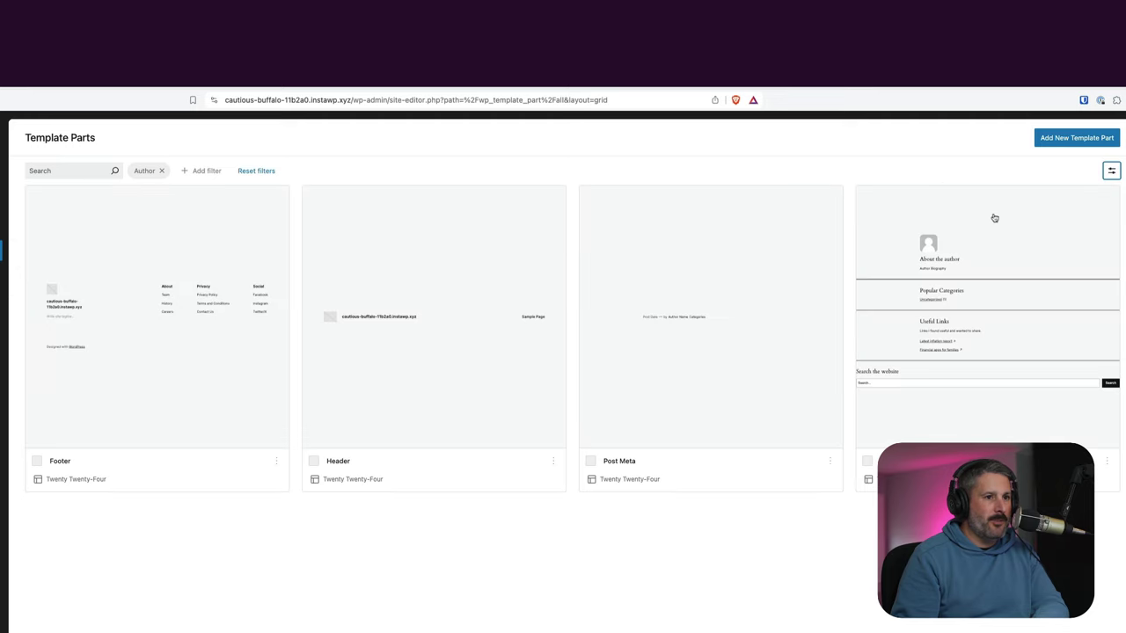
left_click(1111, 170)
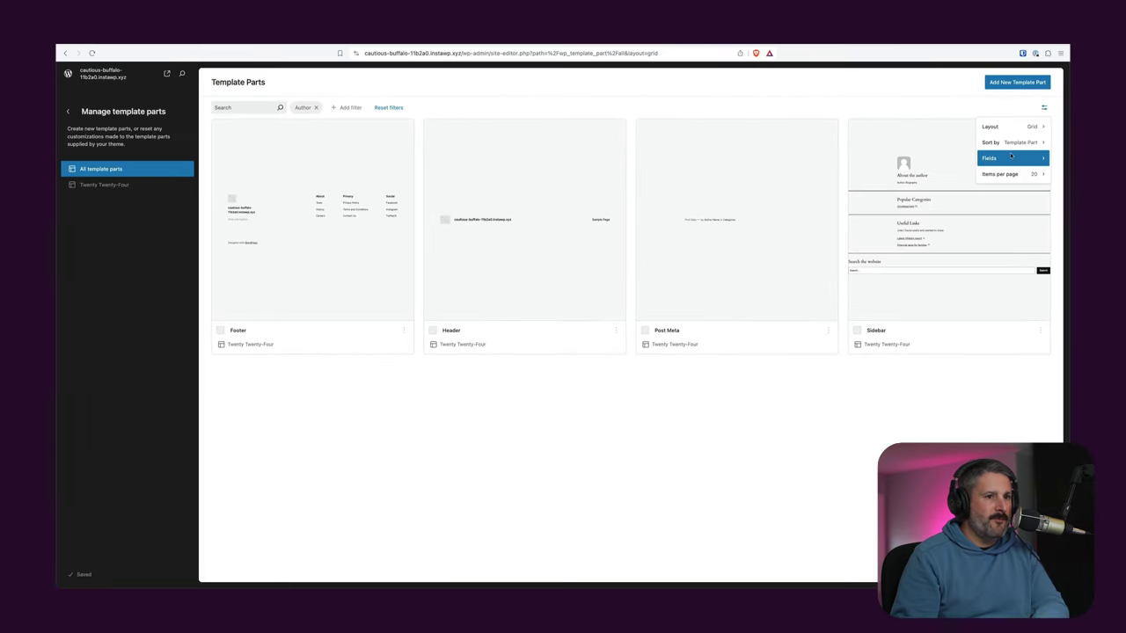
mouse_move(1002, 143)
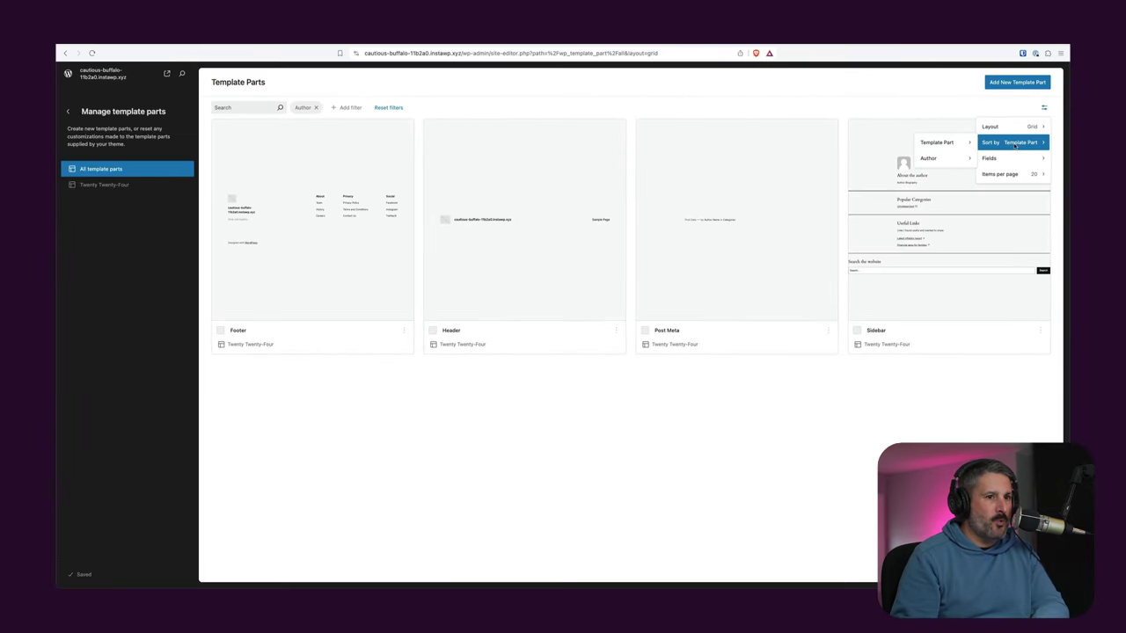
left_click(949, 156)
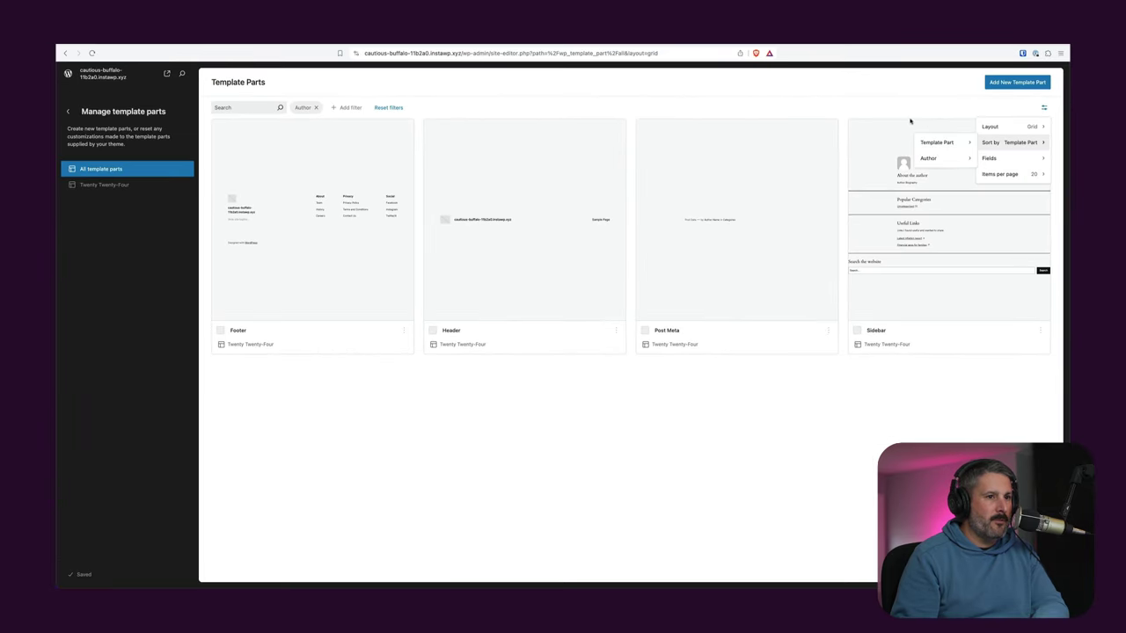
key("Escape")
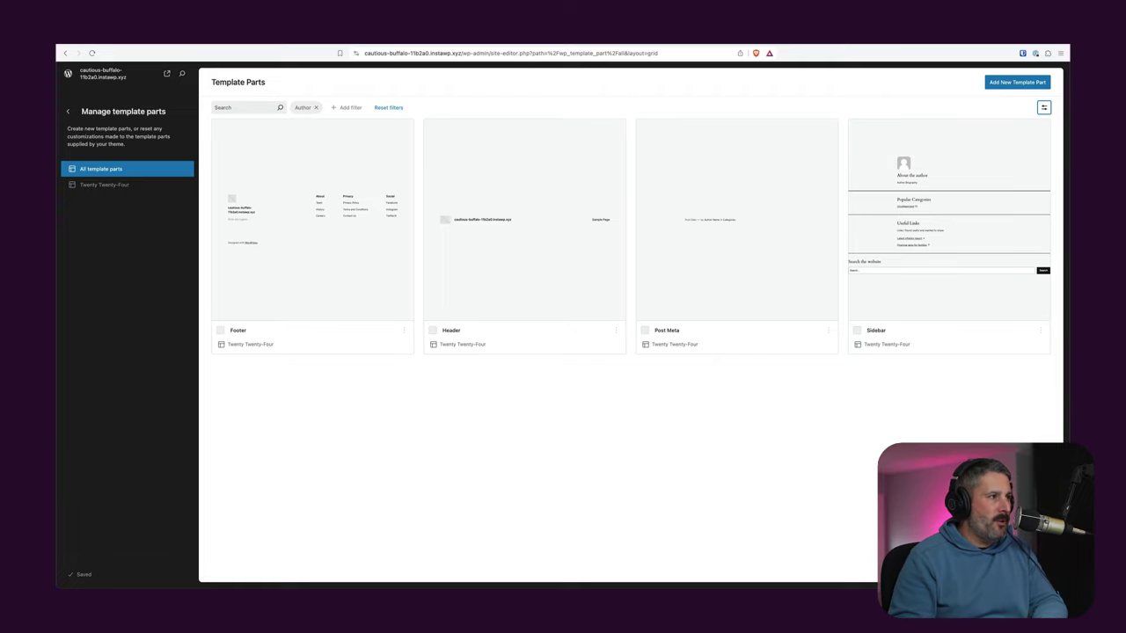
- Return to the nomad.blog post and scroll its table of contents to the Design tools entries
left_click(244, 47)
scroll(303, 344, "down", 5)
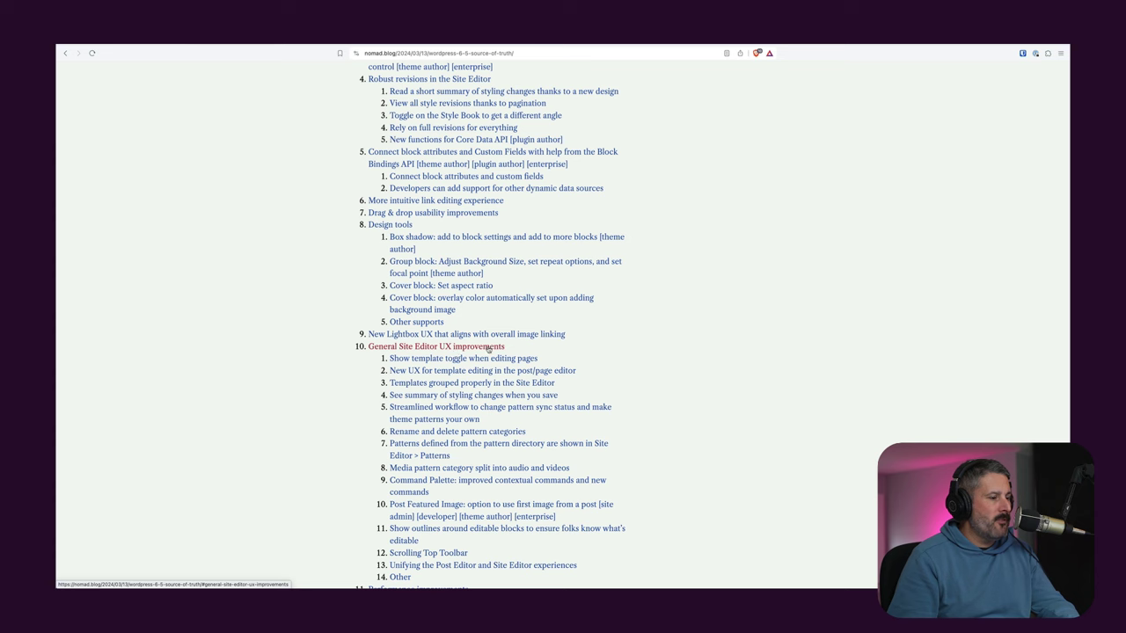
scroll(488, 349, "down", 5)
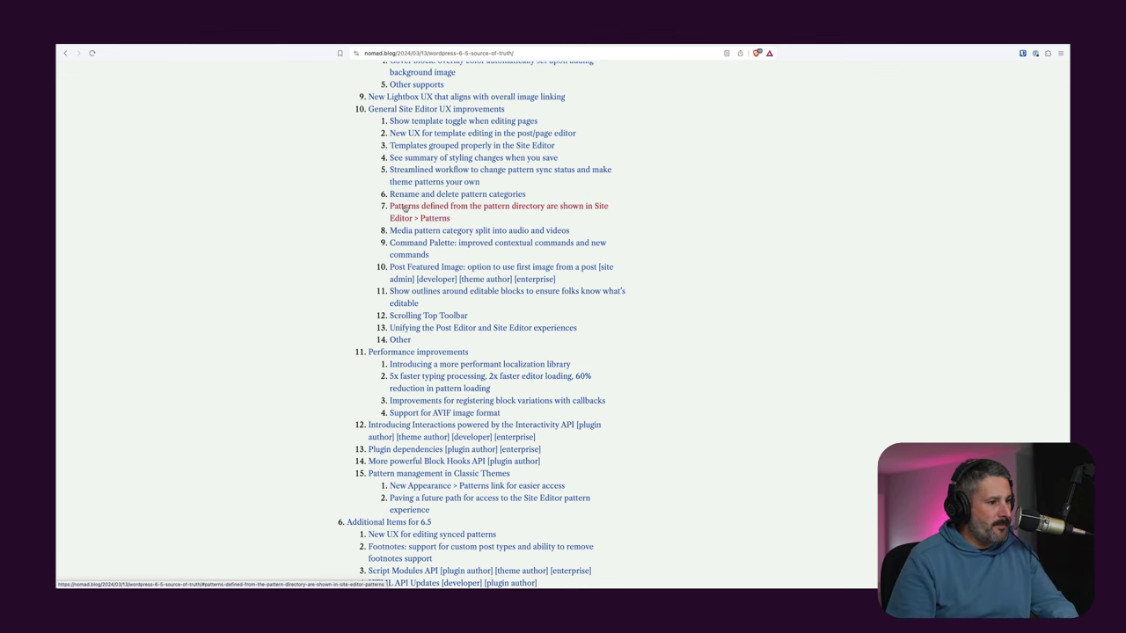
scroll(404, 276, "down", 1)
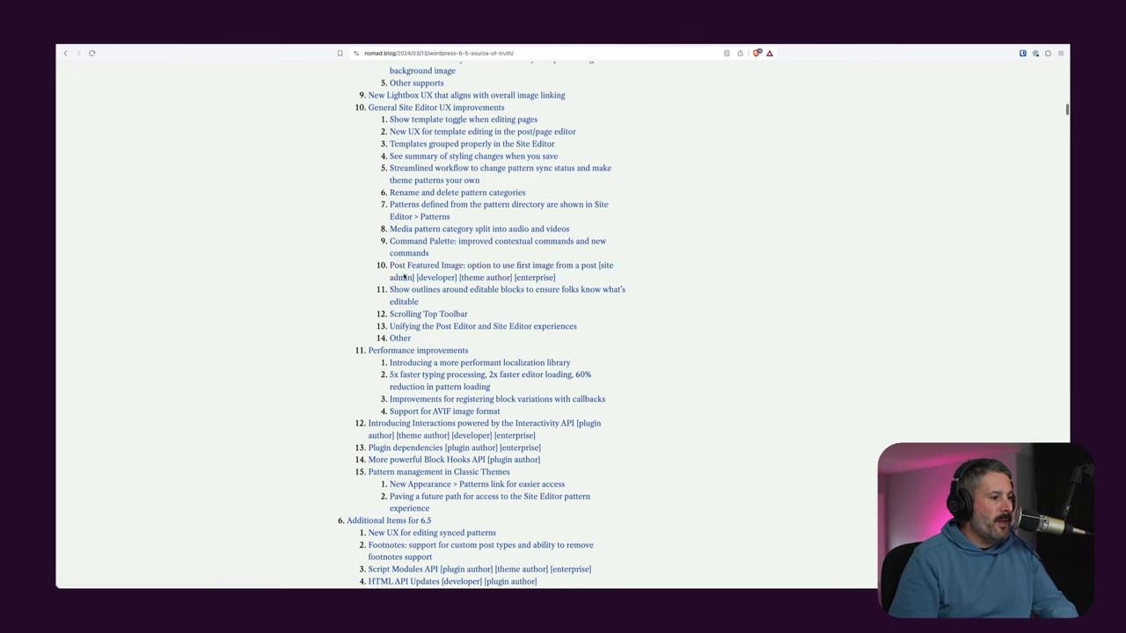
scroll(404, 276, "down", 3)
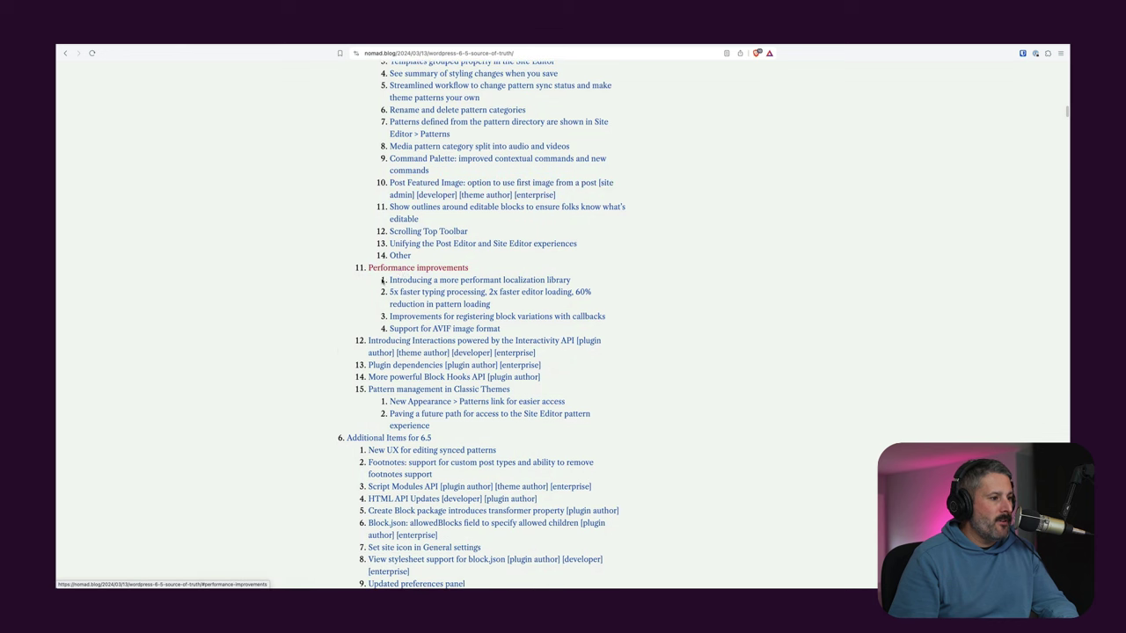
scroll(353, 350, "up", 7)
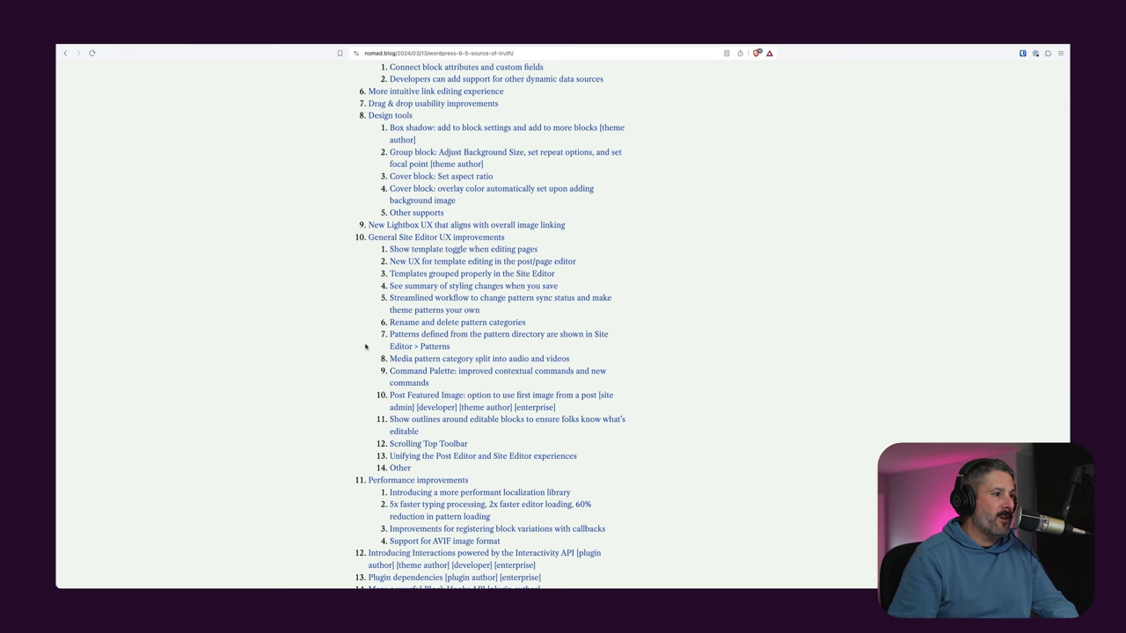
scroll(361, 347, "up", 5)
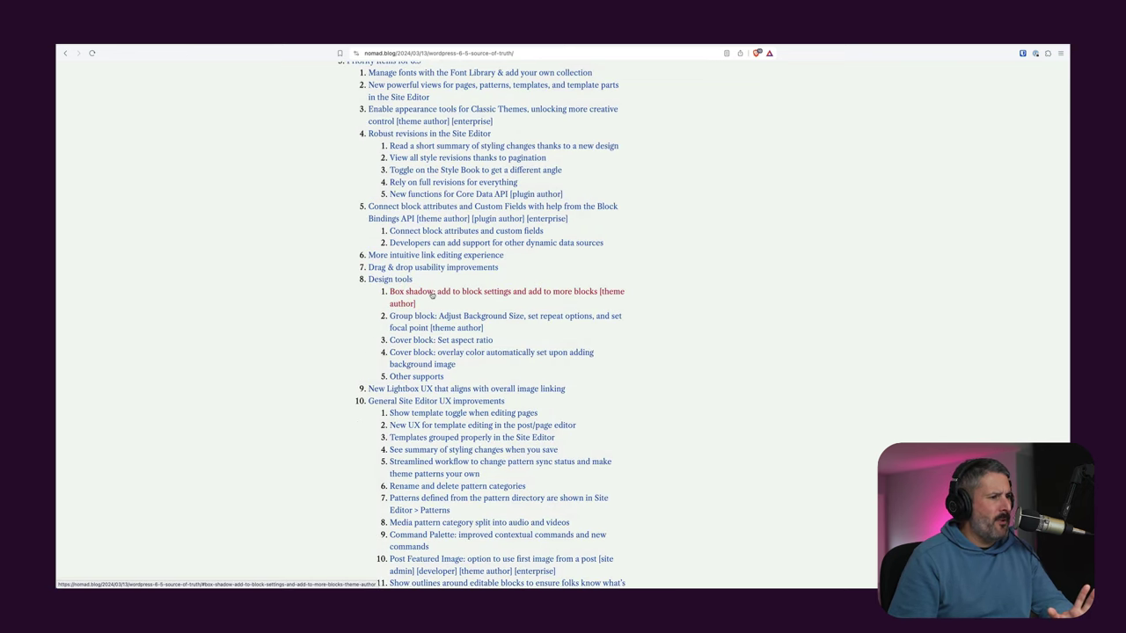
- Jump to the Box shadow section and read on through the lightbox and Site Editor sections
left_click(471, 296)
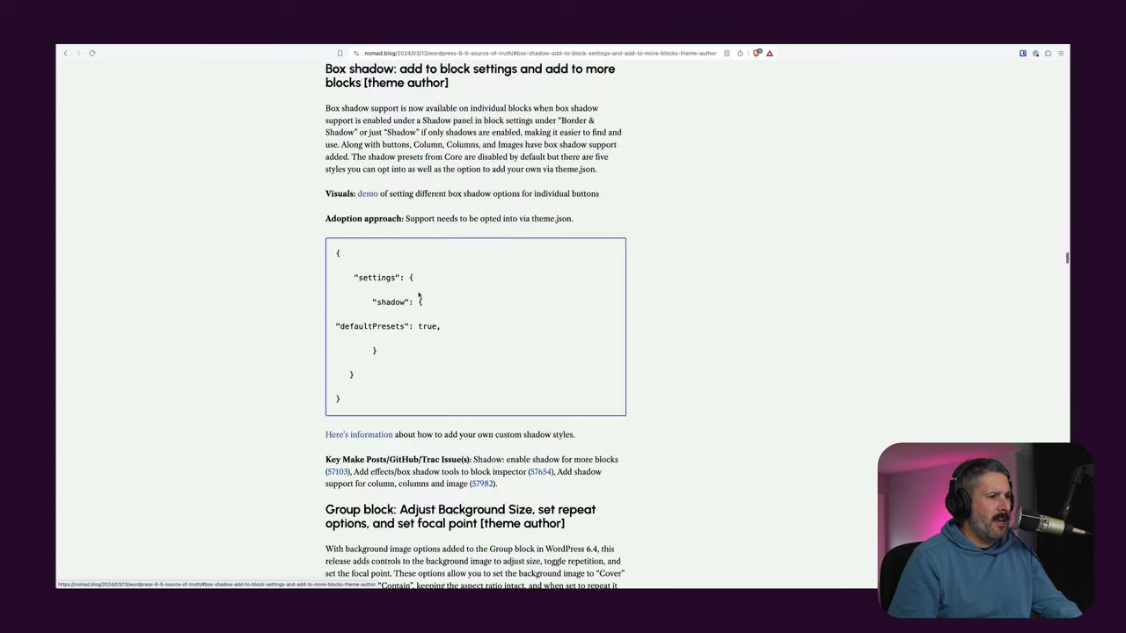
scroll(393, 327, "down", 8)
scroll(392, 326, "down", 10)
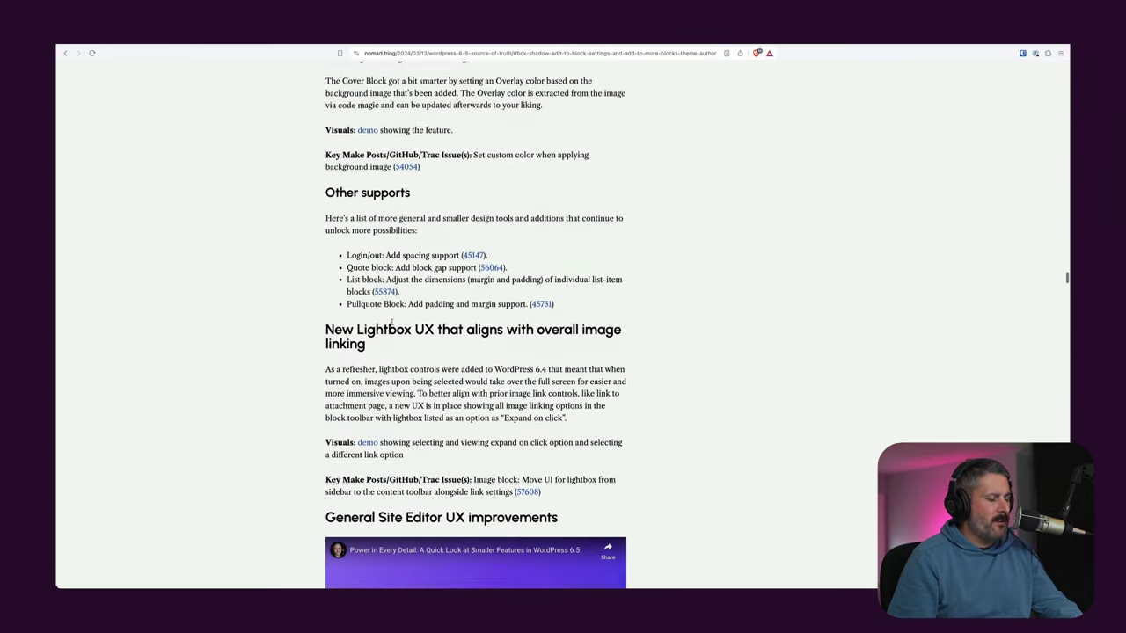
scroll(392, 324, "down", 10)
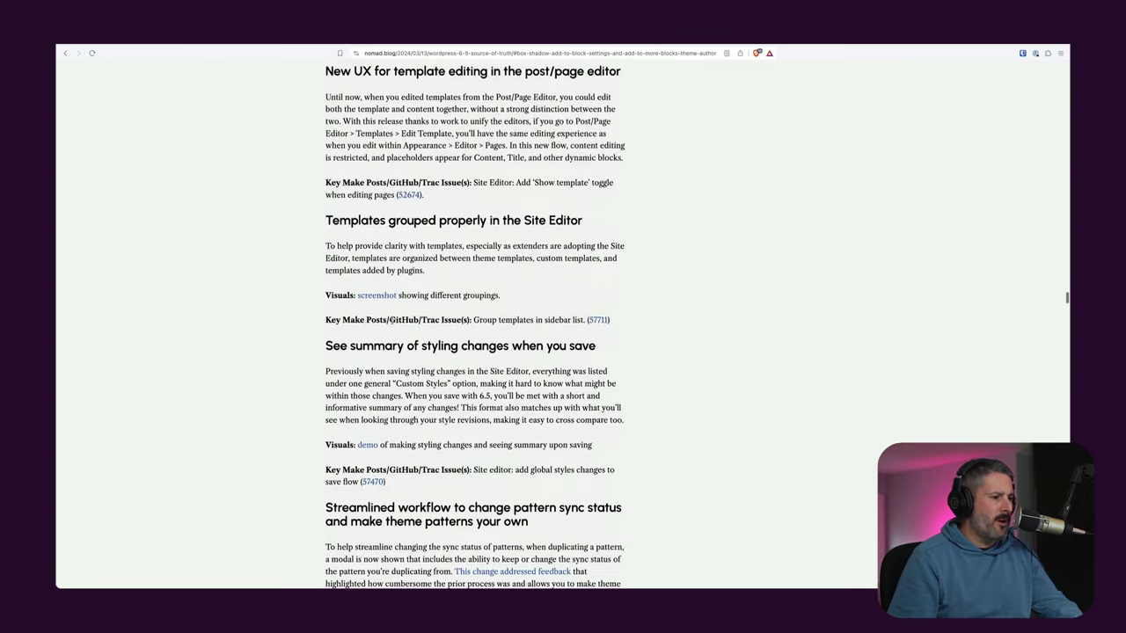